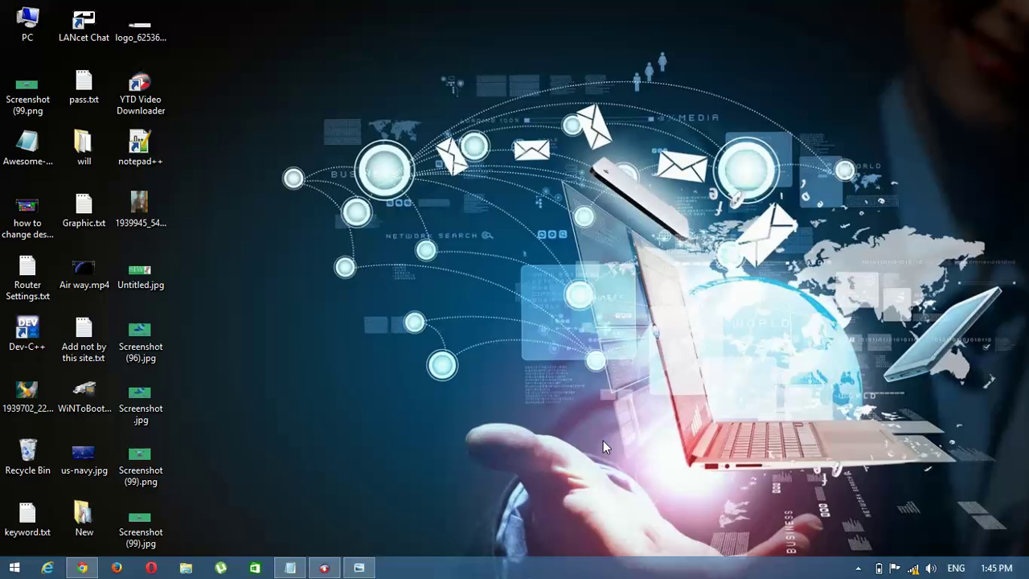
Step: Restore Photo Viewer, pan around the program.exe error screenshot, then close the viewer
left_click(358, 568)
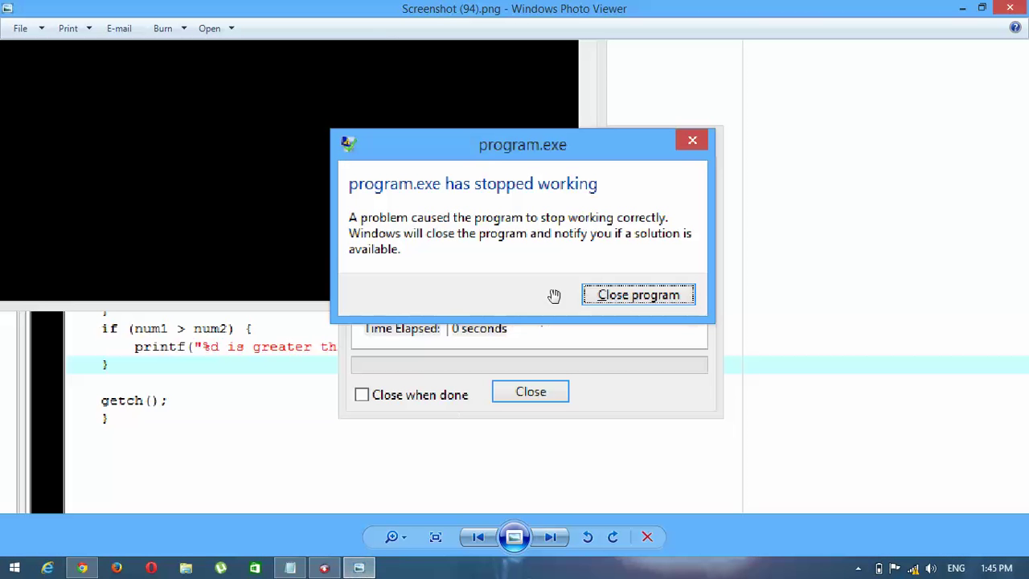
left_click_drag(479, 412, 410, 446)
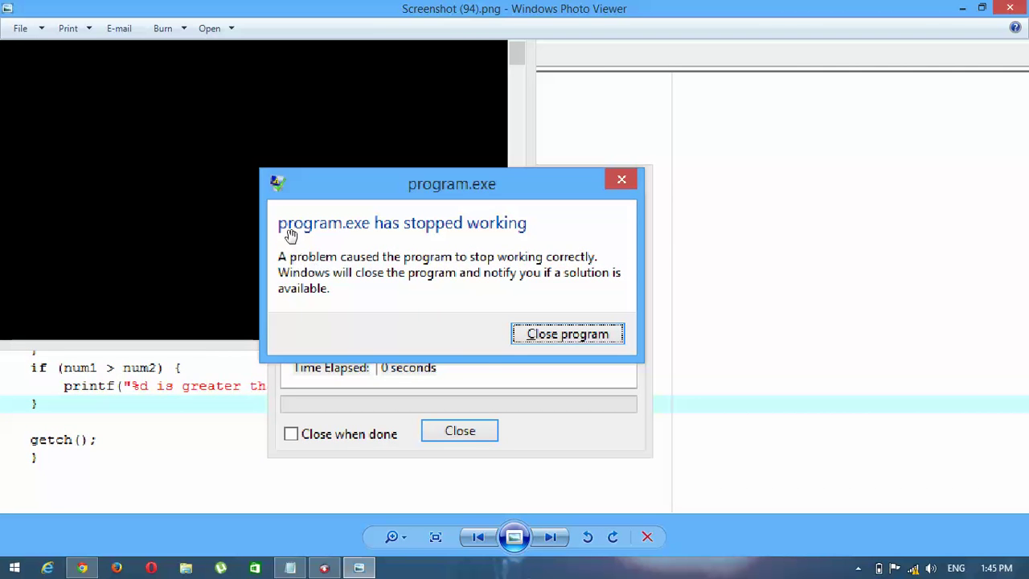
left_click_drag(287, 234, 411, 257)
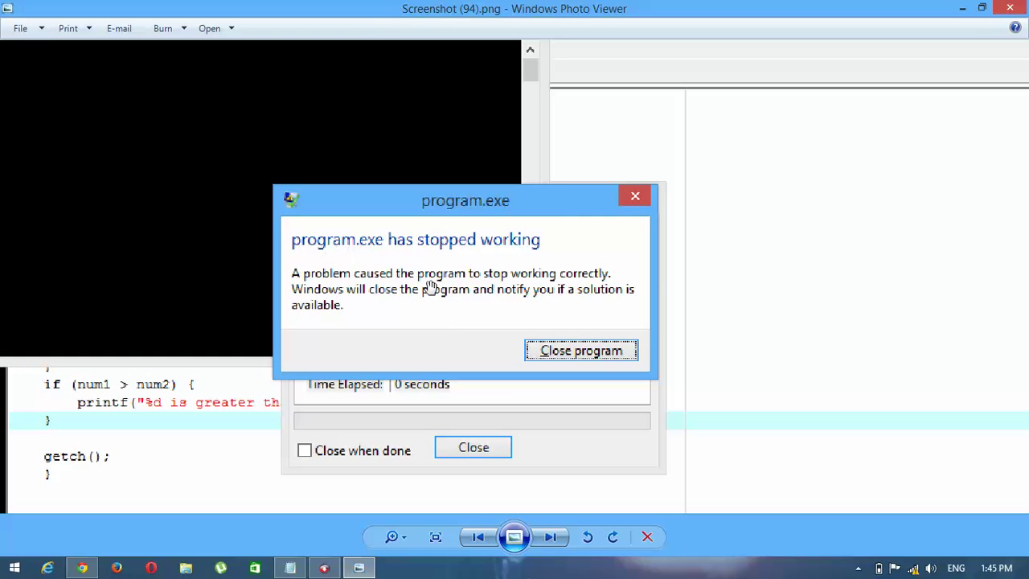
mouse_move(1025, 4)
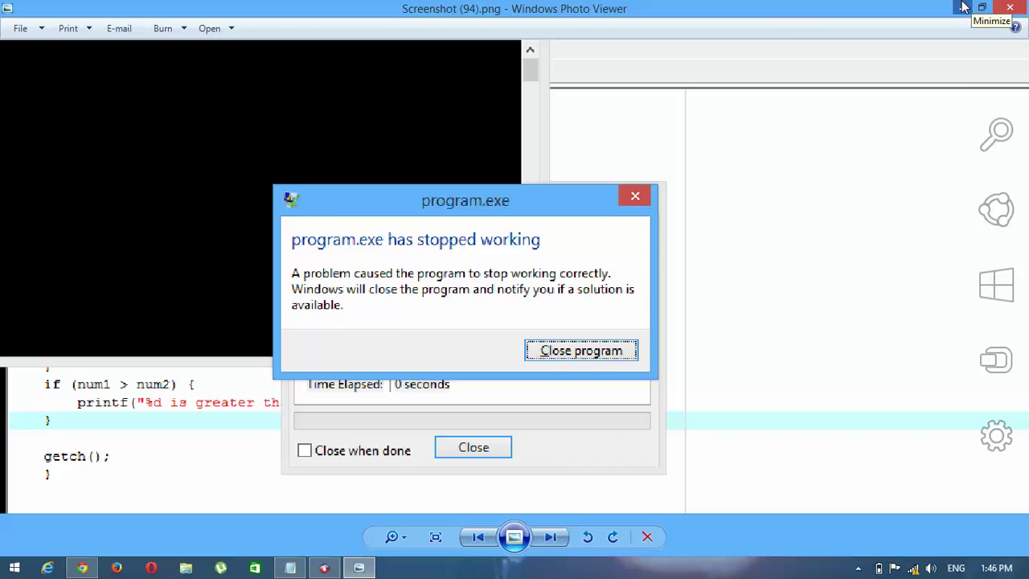
left_click(1023, 8)
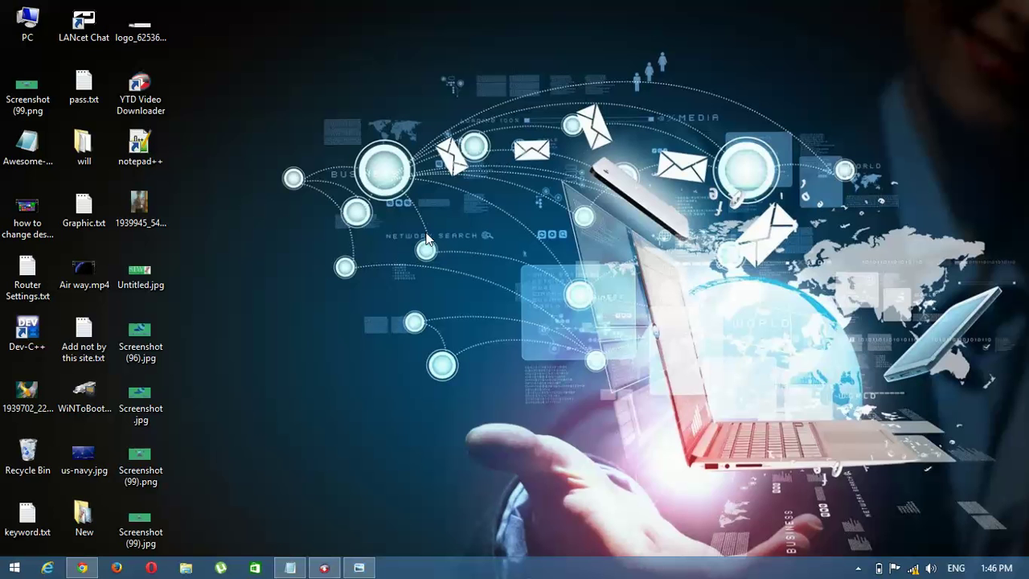
Step: Open Task Manager with Ctrl+Shift+Esc
key("ctrl+shift+Escape")
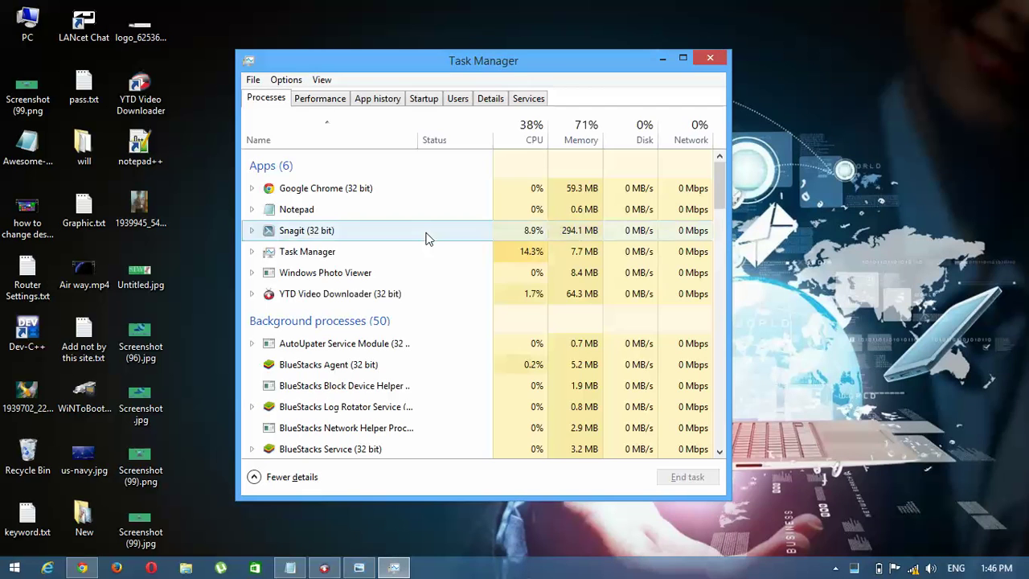
Step: Check the taskbar's options, dismiss them, and shift the Task Manager window slightly right
left_click(532, 573)
right_click(533, 573)
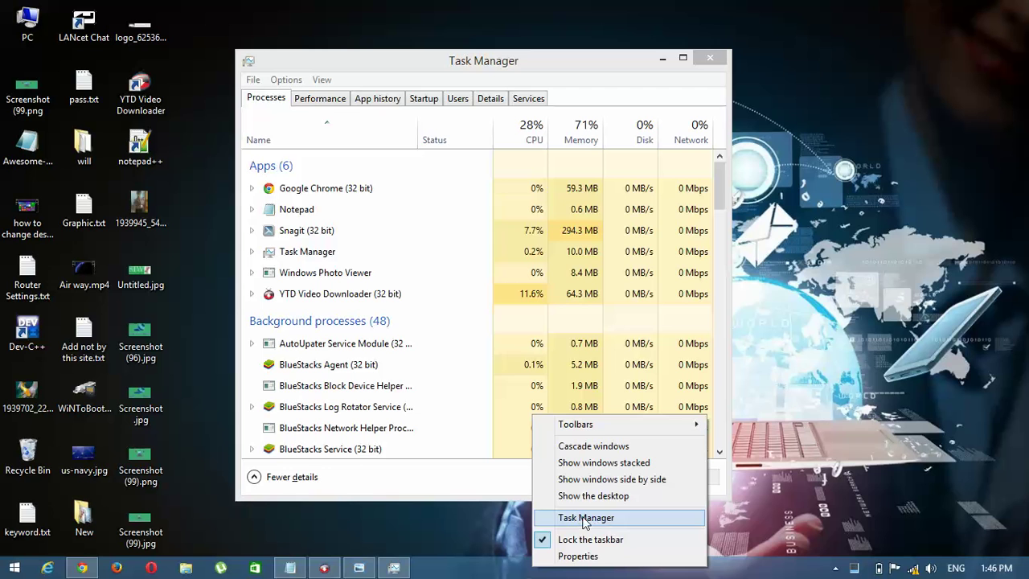
left_click(763, 462)
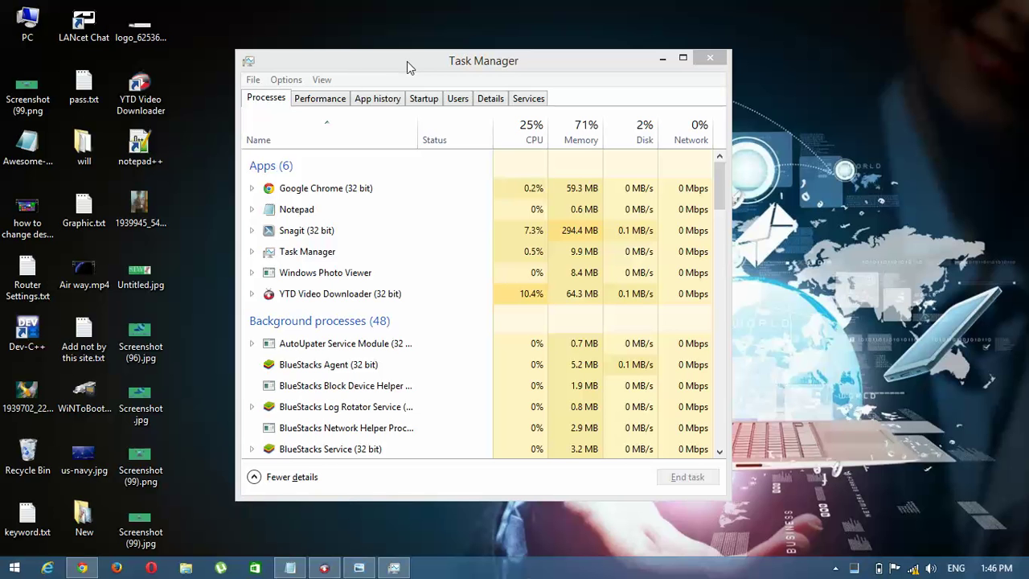
left_click_drag(407, 61, 435, 57)
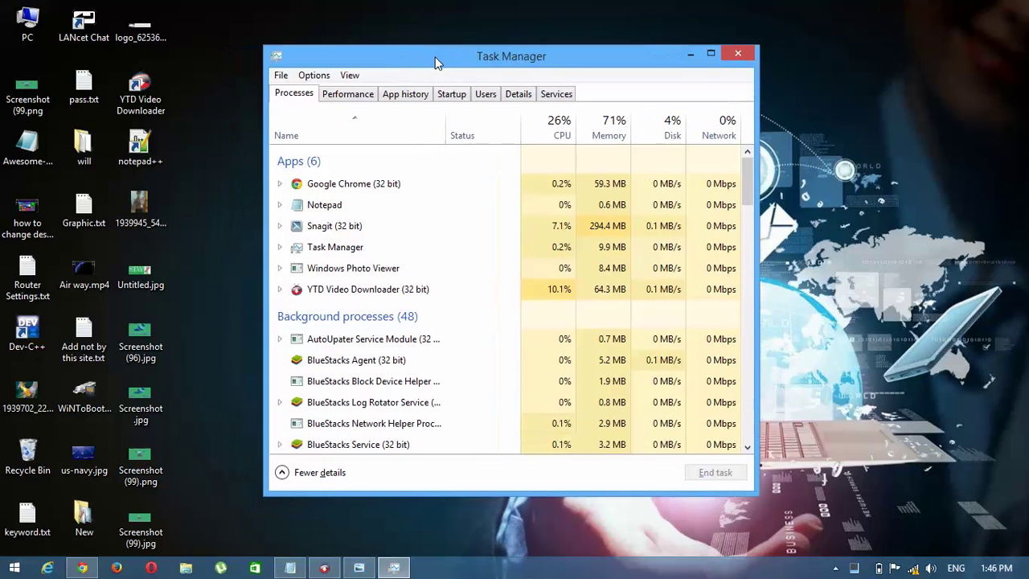
Step: Launch an administrator Command Prompt from Task Manager's File > Run new task
left_click(281, 77)
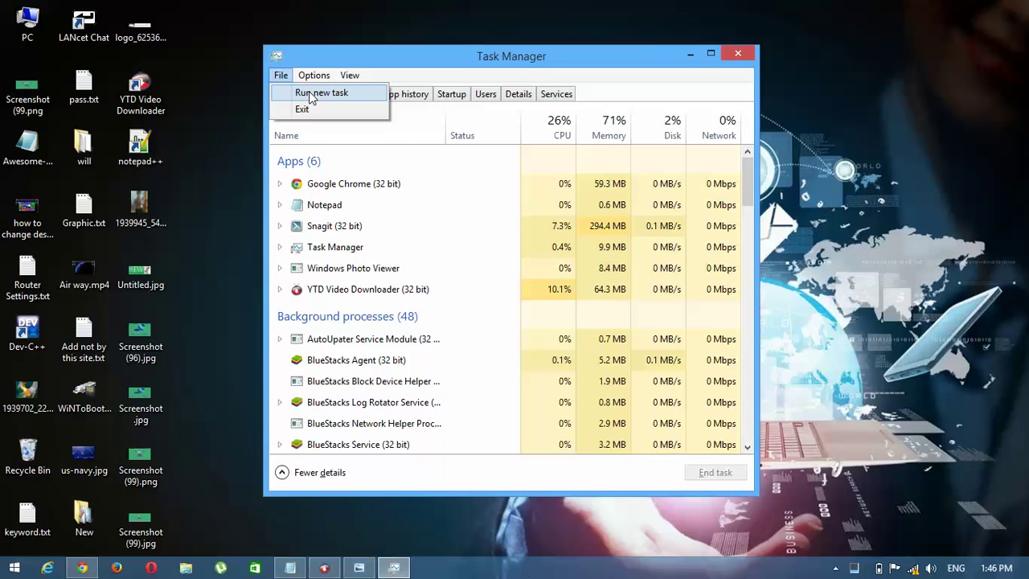
left_click(313, 94)
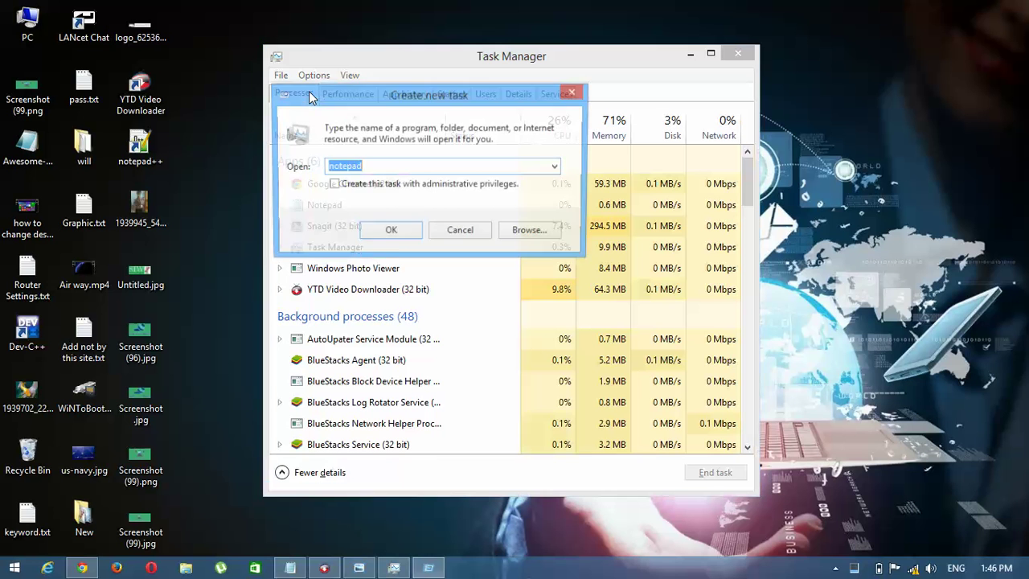
left_click(574, 92)
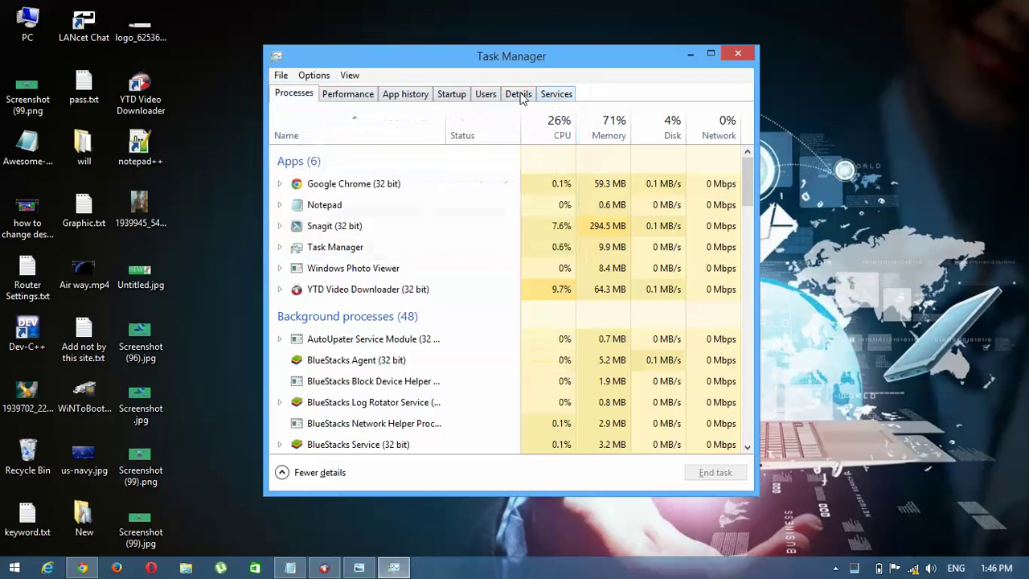
left_click(283, 76)
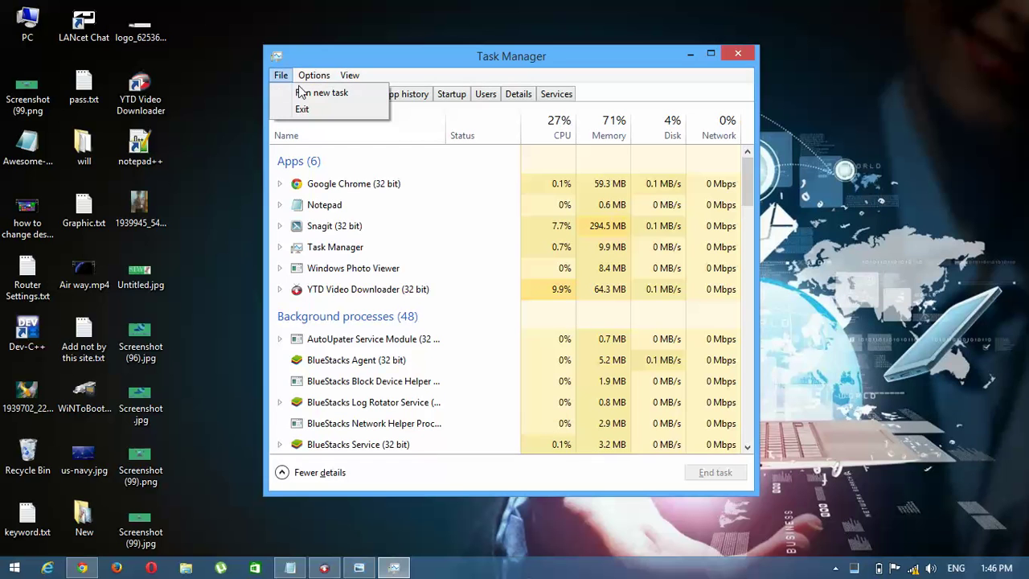
left_click(301, 94, "ctrl")
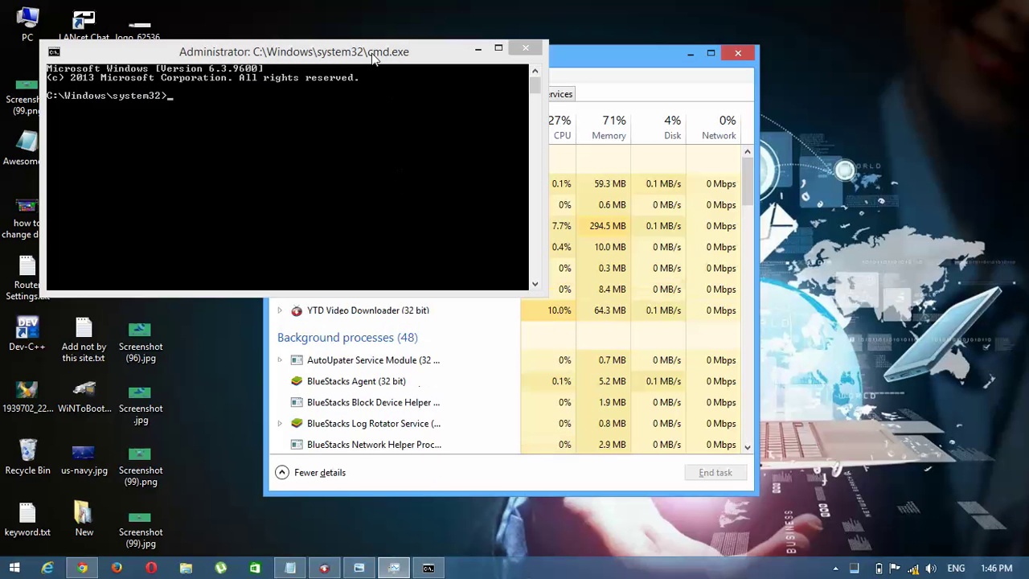
Step: Move the cmd window aside and run notepad to get a blank Notepad, placed lower down
left_click_drag(372, 54, 703, 143)
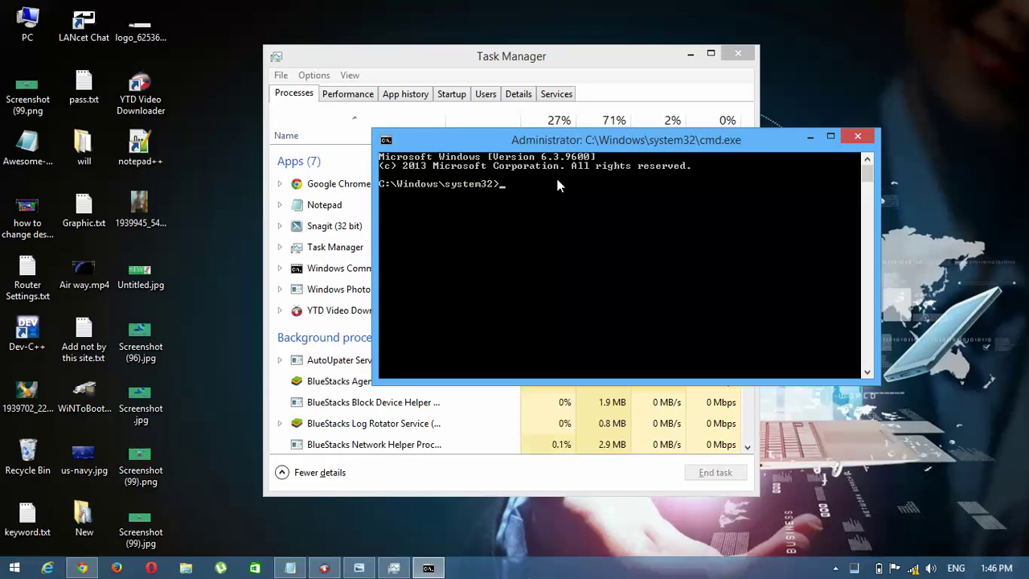
type("notepad")
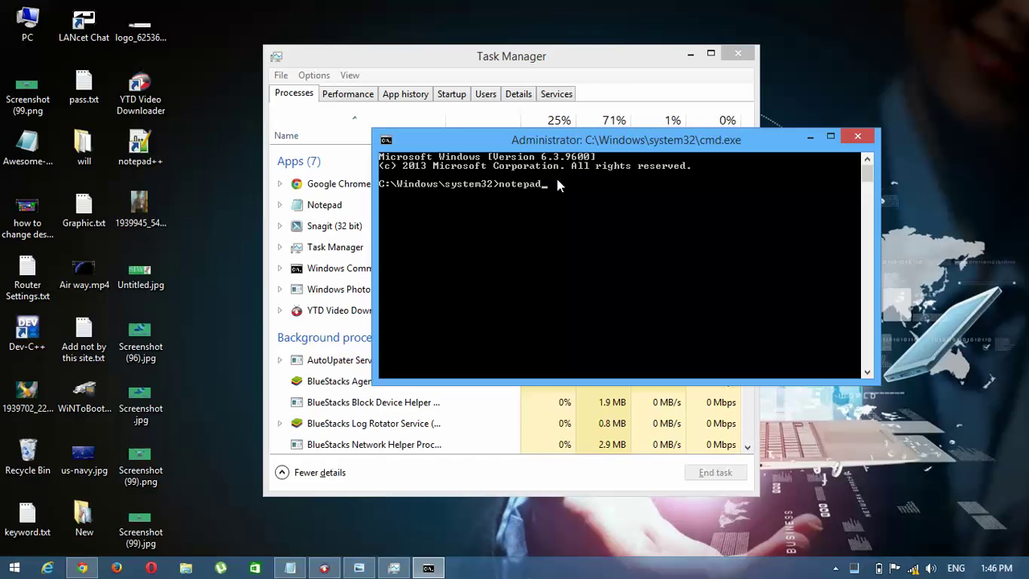
key("Return")
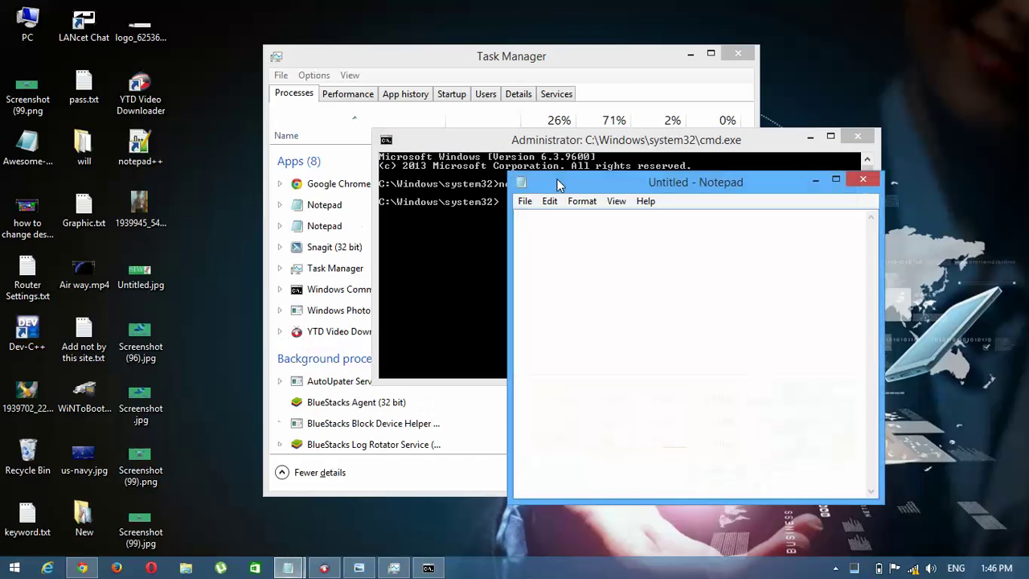
left_click_drag(673, 188, 673, 214)
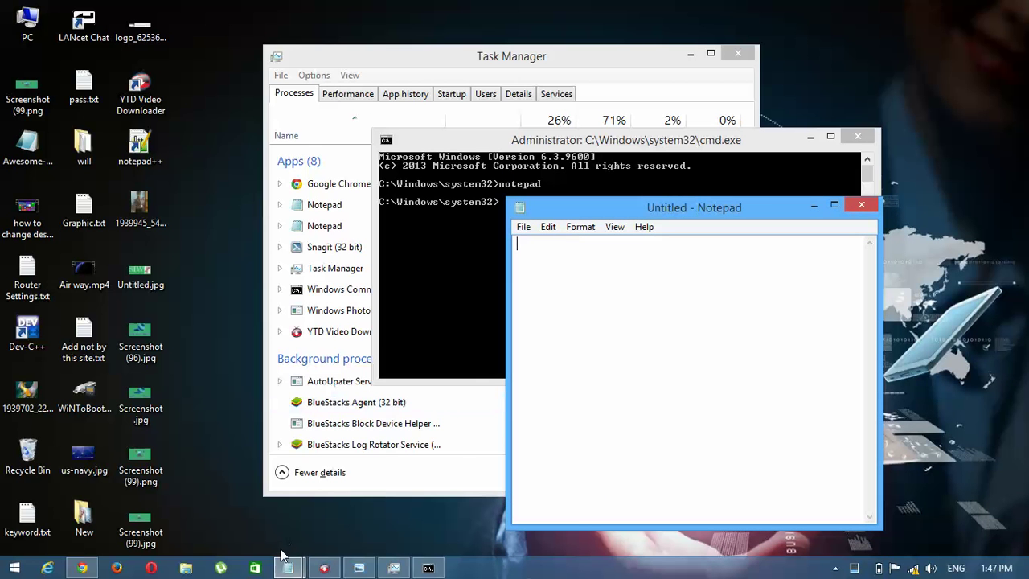
Step: Bring the registry-script Notepad forward and select all of its .exe FileExts text
mouse_move(287, 567)
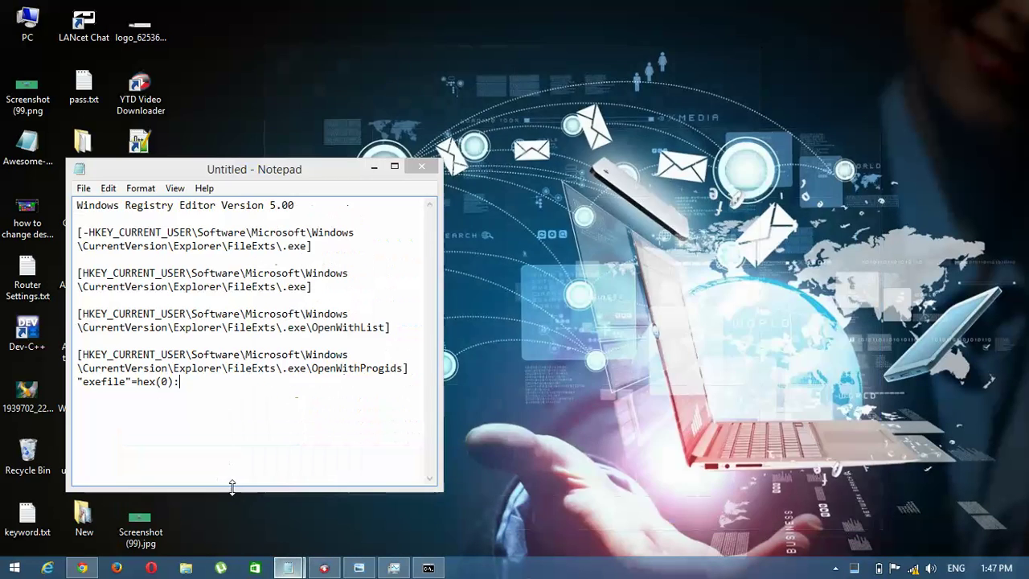
left_click(234, 490)
left_click_drag(308, 169, 370, 155)
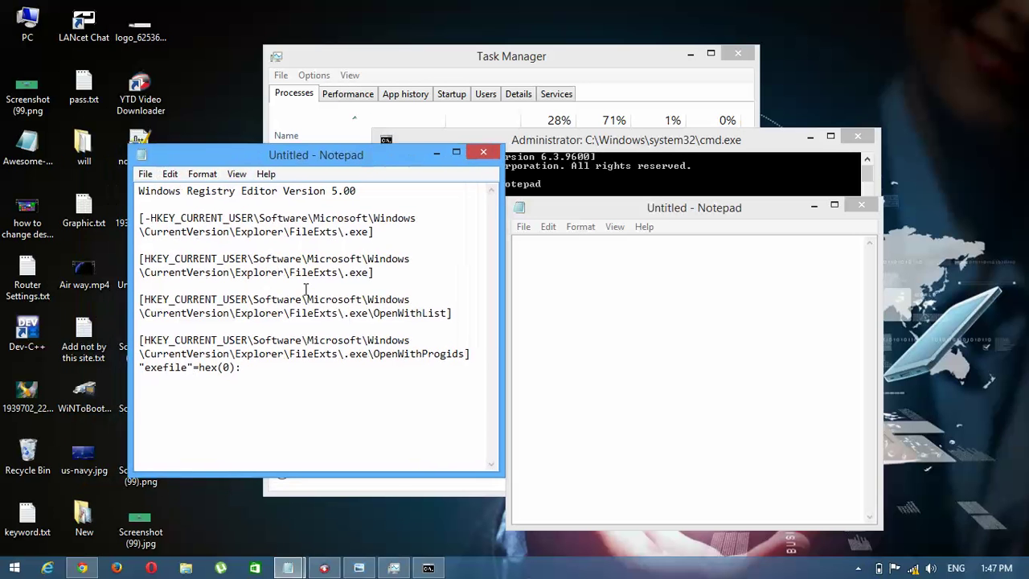
left_click_drag(264, 378, 140, 191)
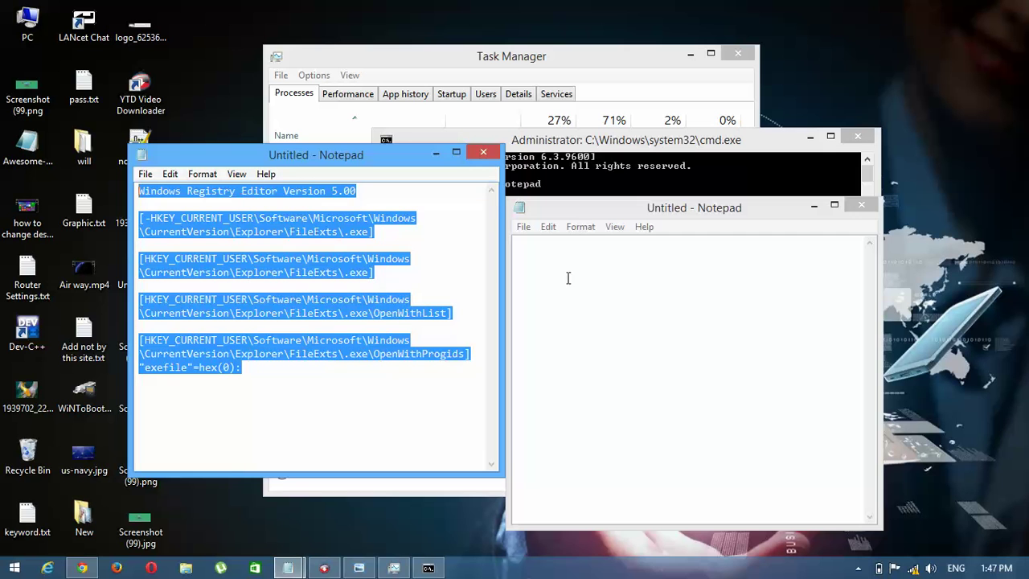
Step: Paste the registry text into the blank Notepad and open its Save As dialog
left_click(619, 293)
right_click(620, 293)
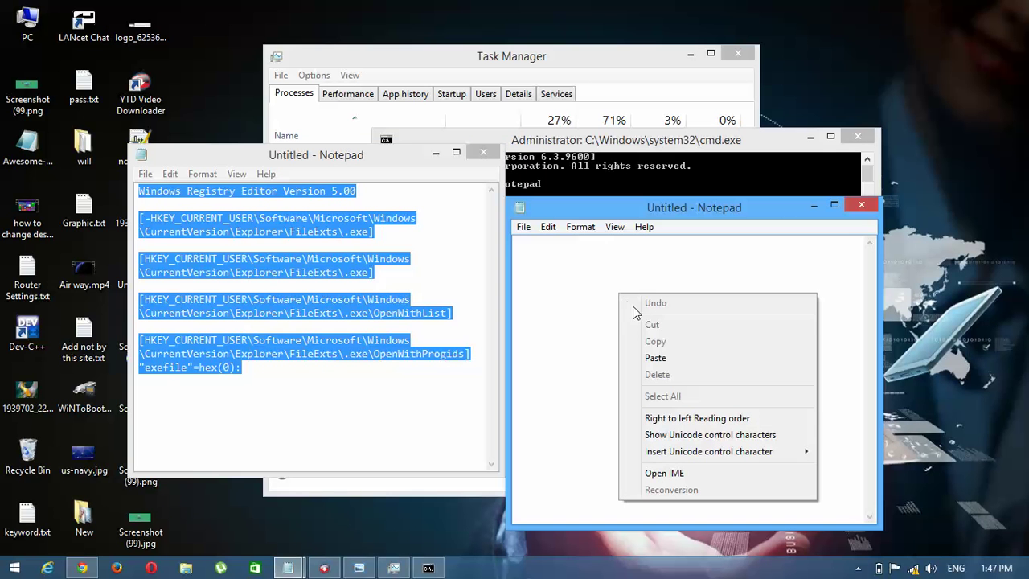
left_click(655, 357)
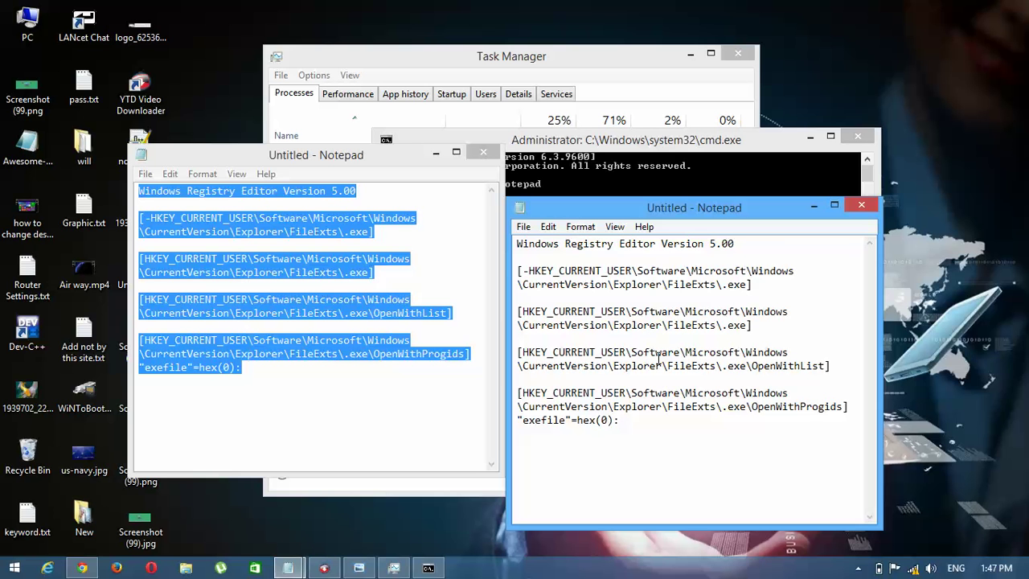
left_click(523, 227)
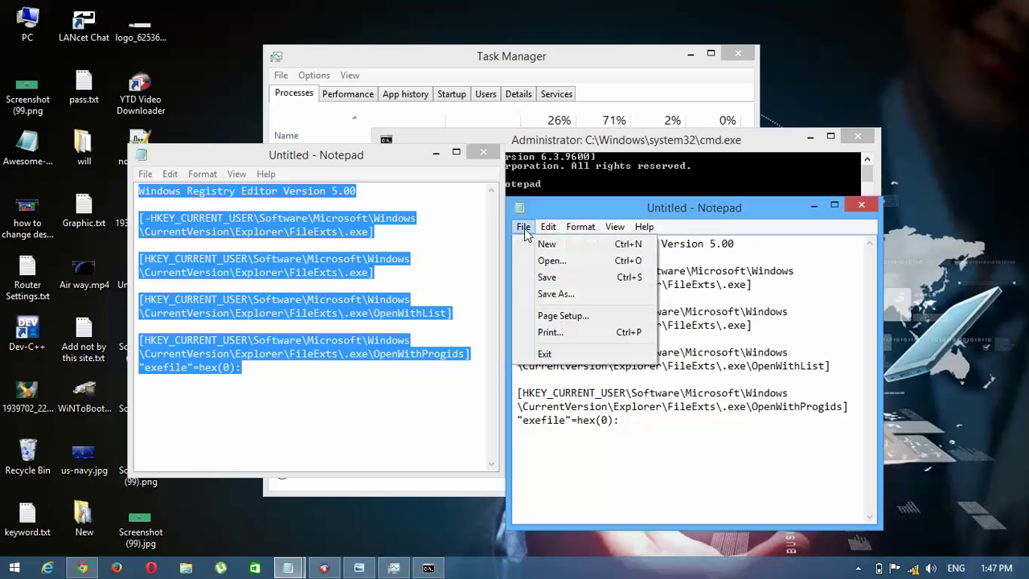
left_click(555, 295)
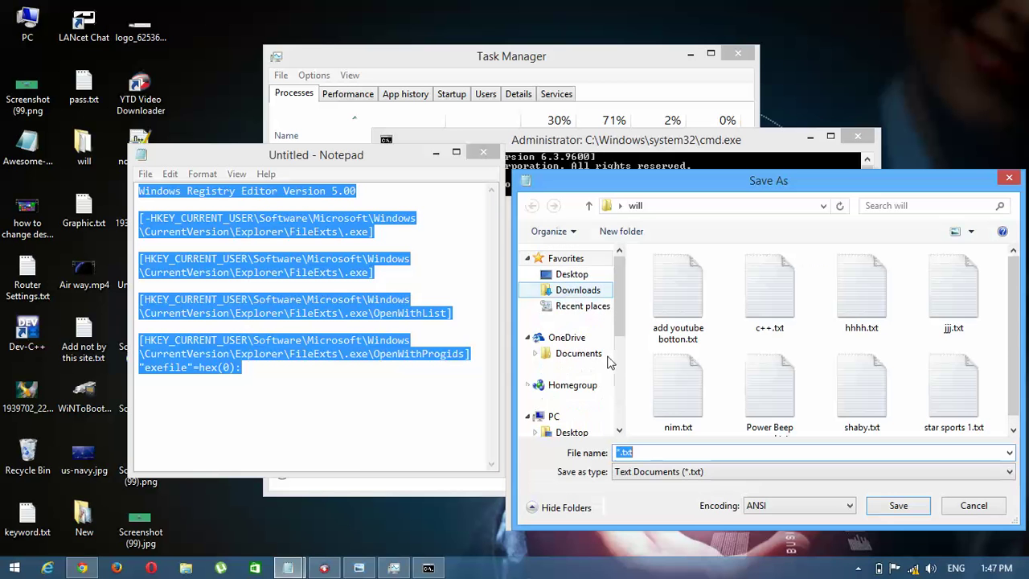
Step: Save the script to the Desktop as Exe.reg with All Files type and Unicode encoding
left_click(748, 474)
left_click(670, 496)
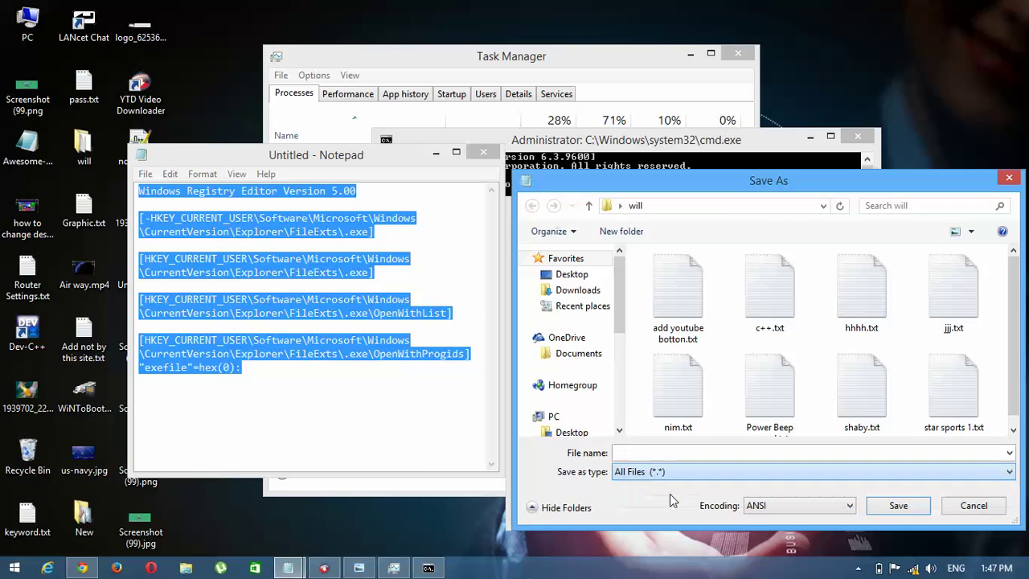
left_click(646, 454)
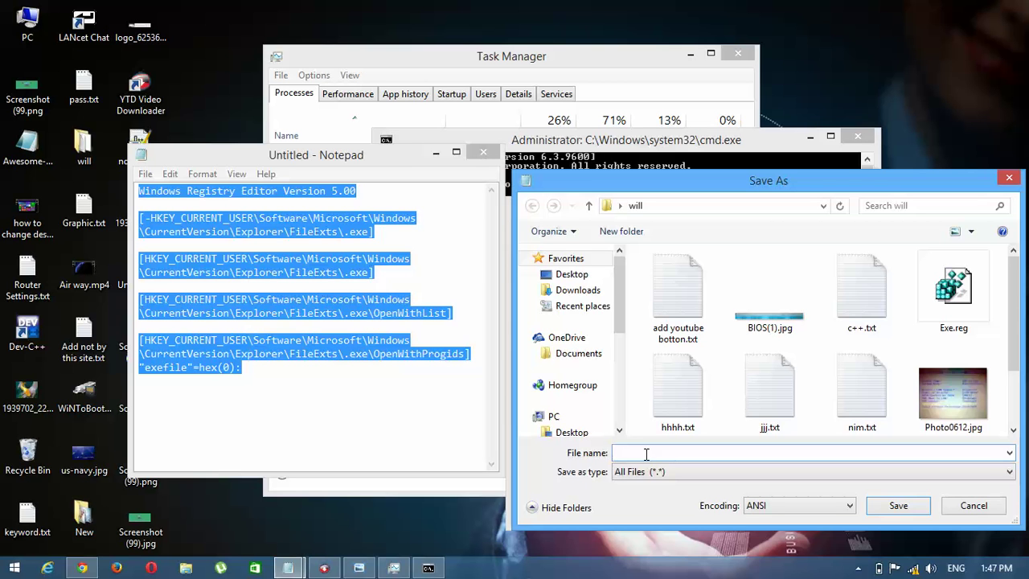
type("exe")
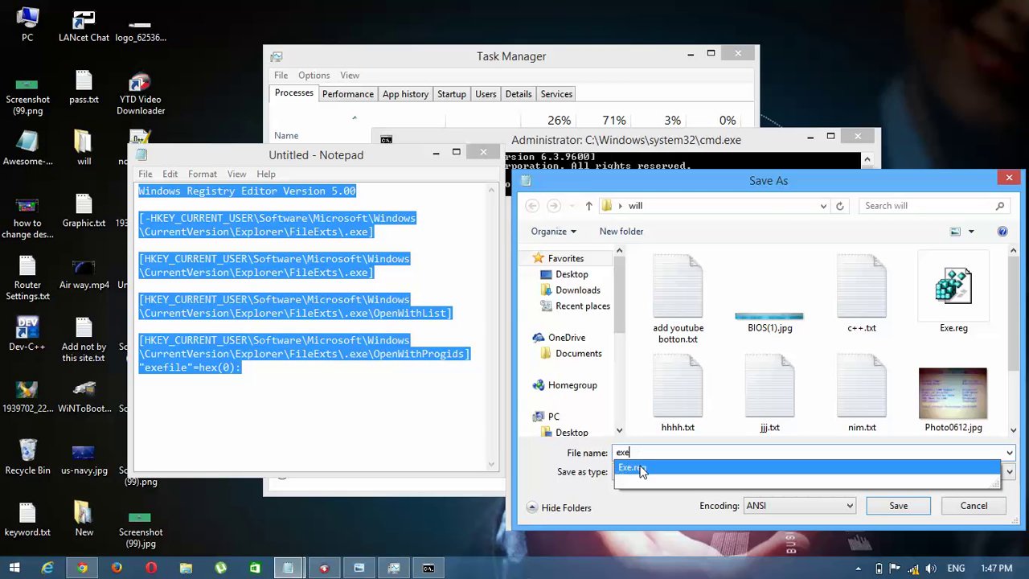
left_click(641, 468)
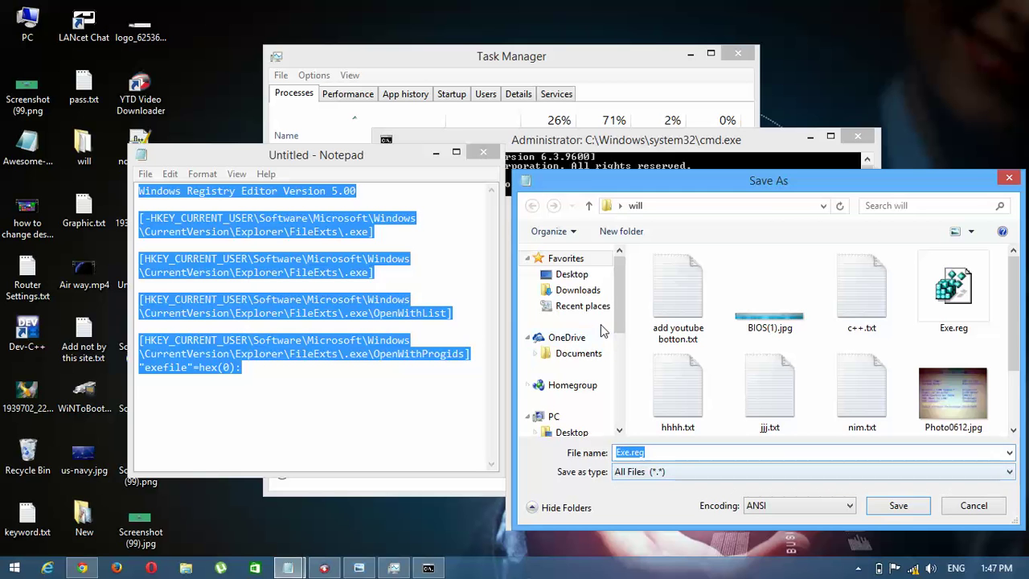
left_click(586, 275)
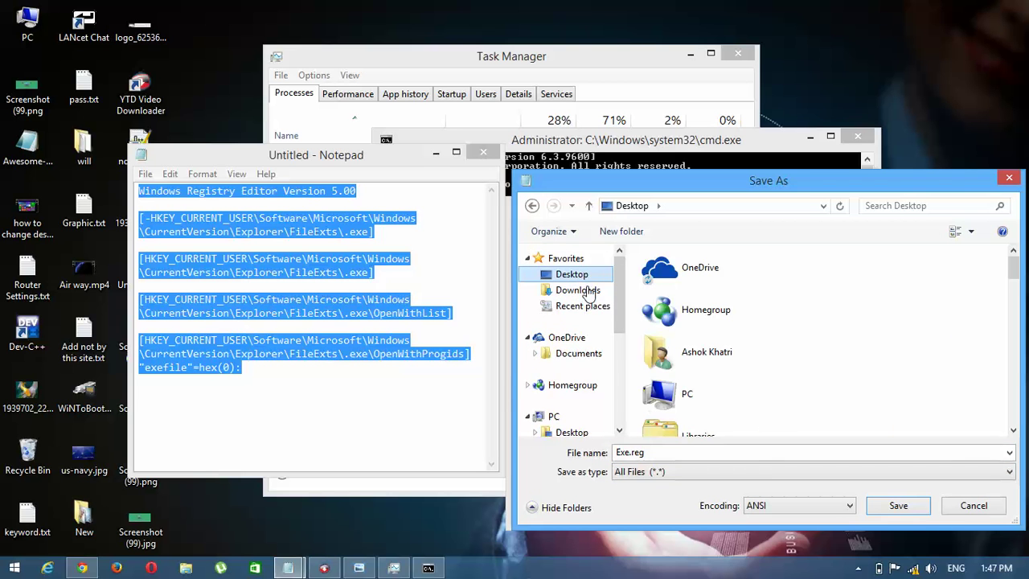
left_click(846, 513)
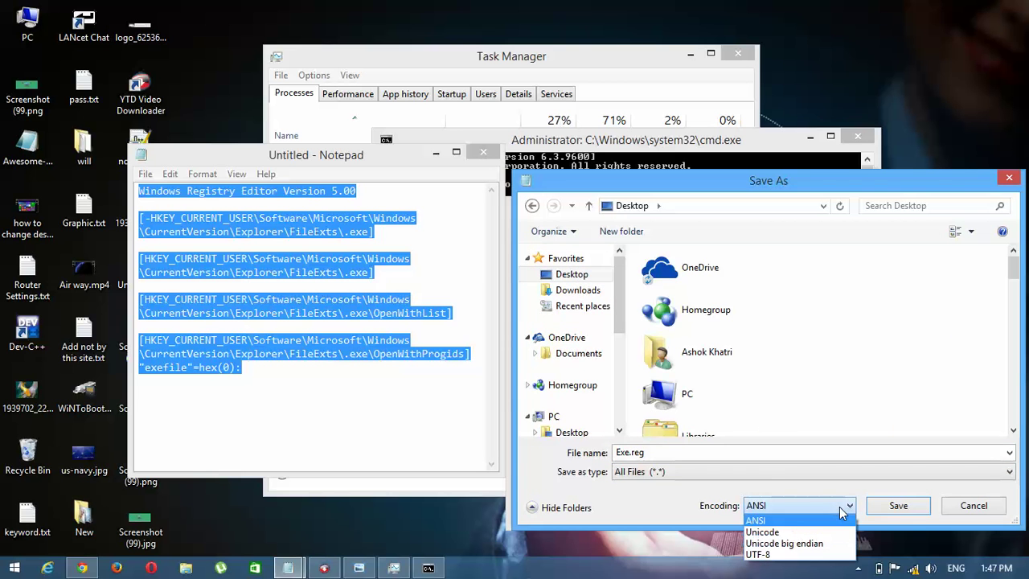
left_click(790, 533)
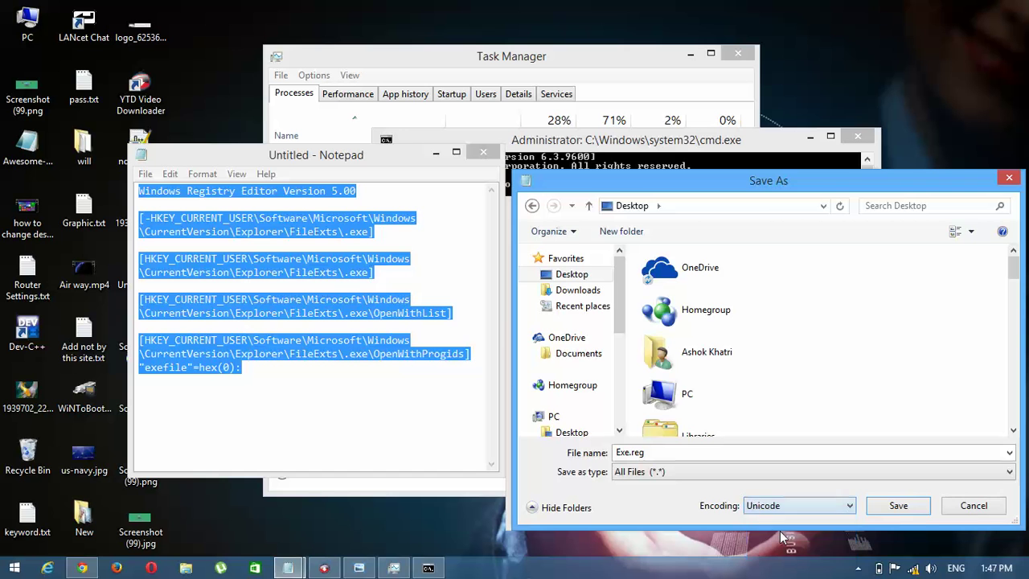
left_click(899, 506)
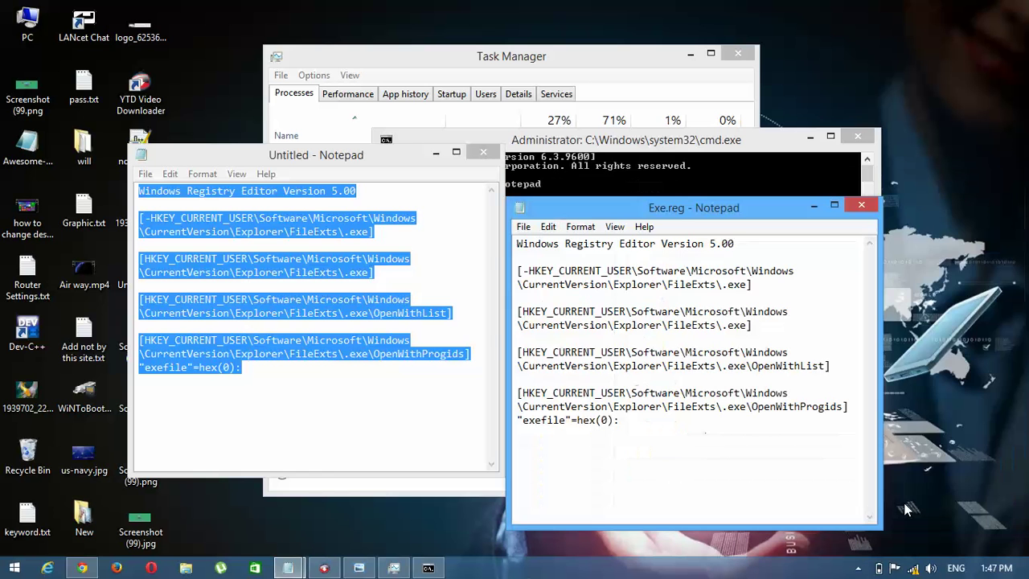
Step: Minimize both Notepad windows and type REG IMPORT at the administrator prompt
left_click(812, 206)
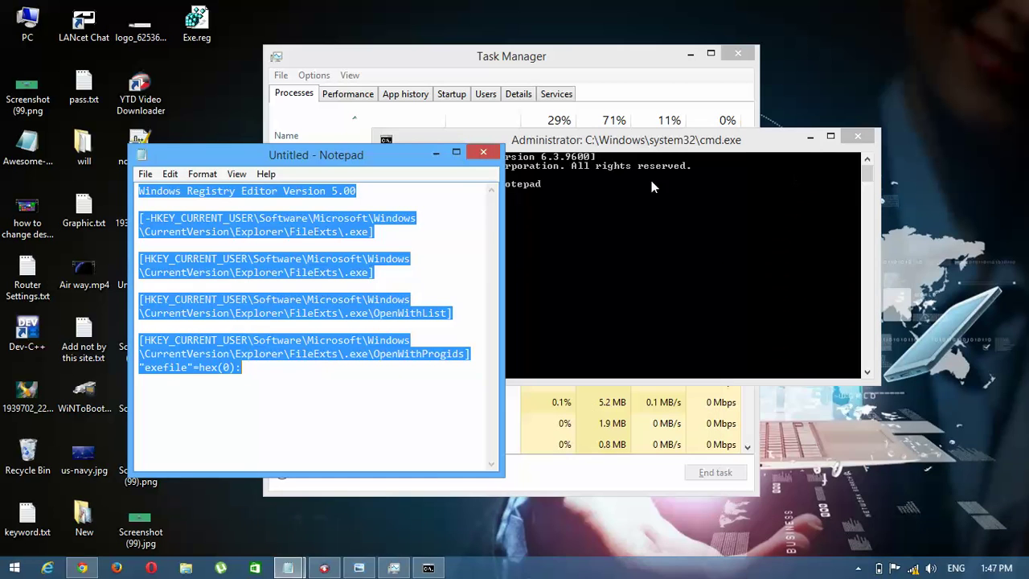
left_click(435, 153)
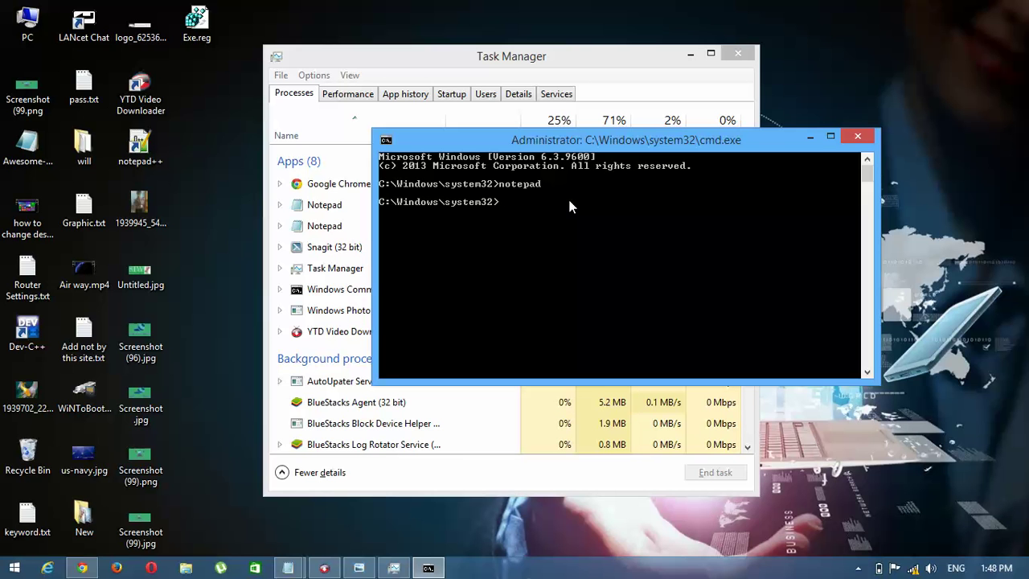
type("r")
key("BackSpace")
type("REG IMPORT")
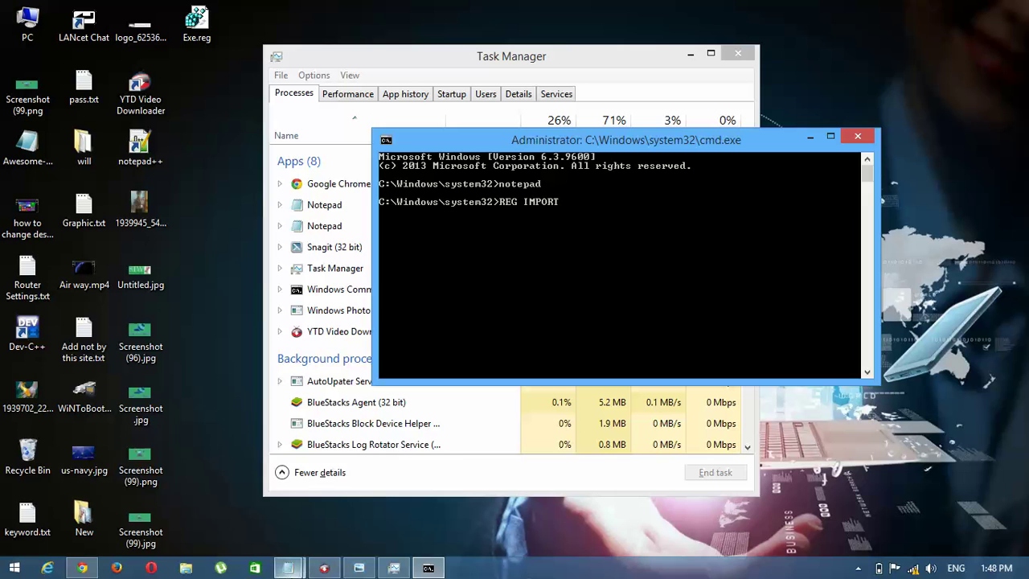
Step: Return to the desktop and bring up the context menu for Exe.reg
mouse_move(287, 568)
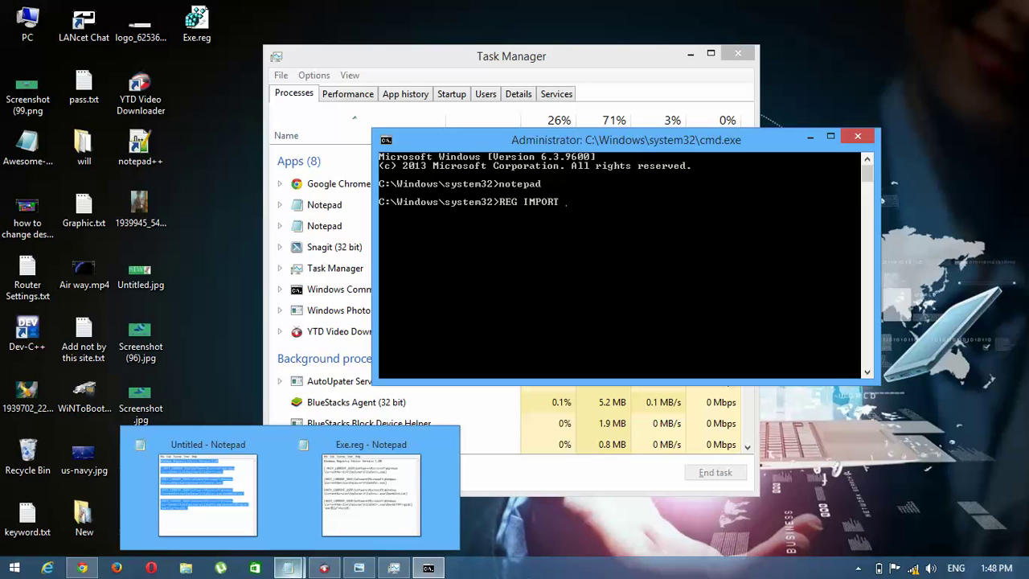
left_click(226, 32)
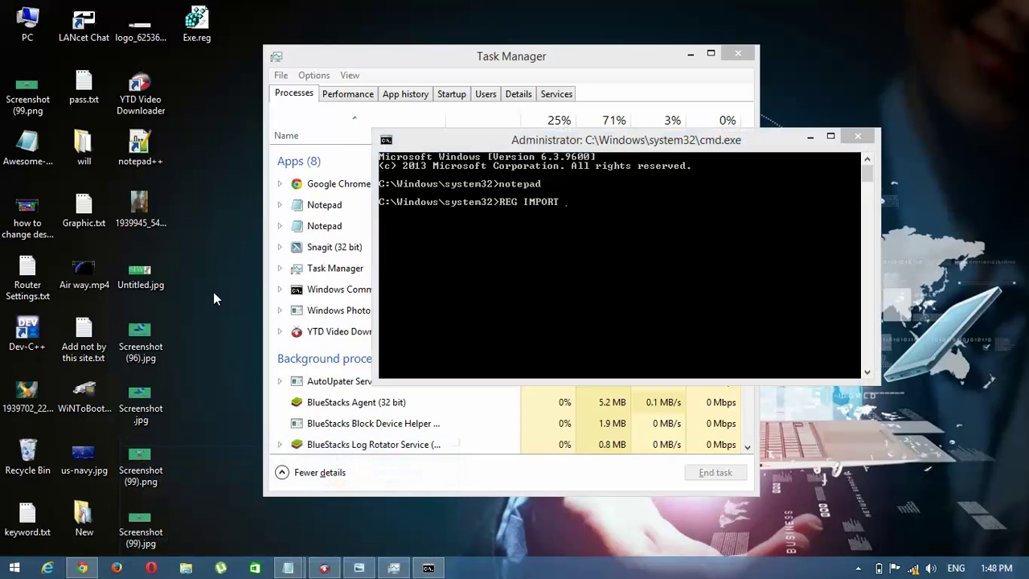
right_click(205, 37)
Step: Confirm in Exe.reg's Properties that it sits in D:\Desktop, then bring back the command window
left_click(252, 233)
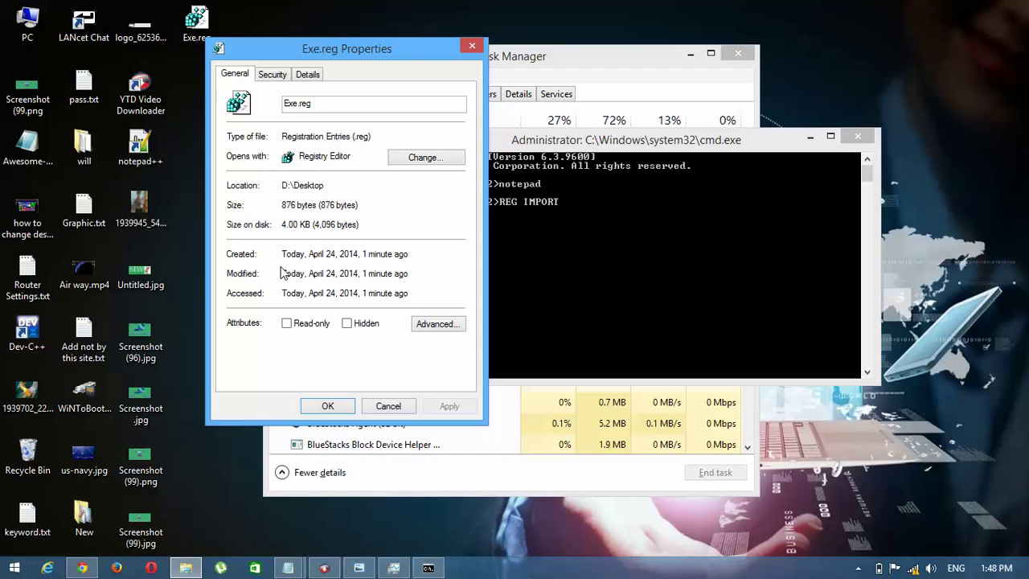
left_click(310, 74)
left_click(235, 74)
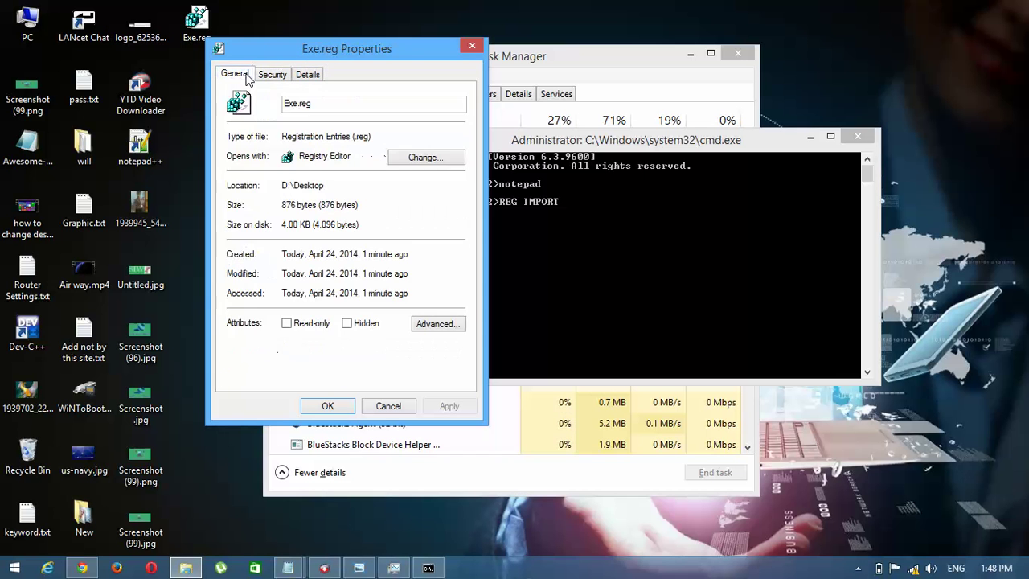
left_click_drag(328, 185, 290, 182)
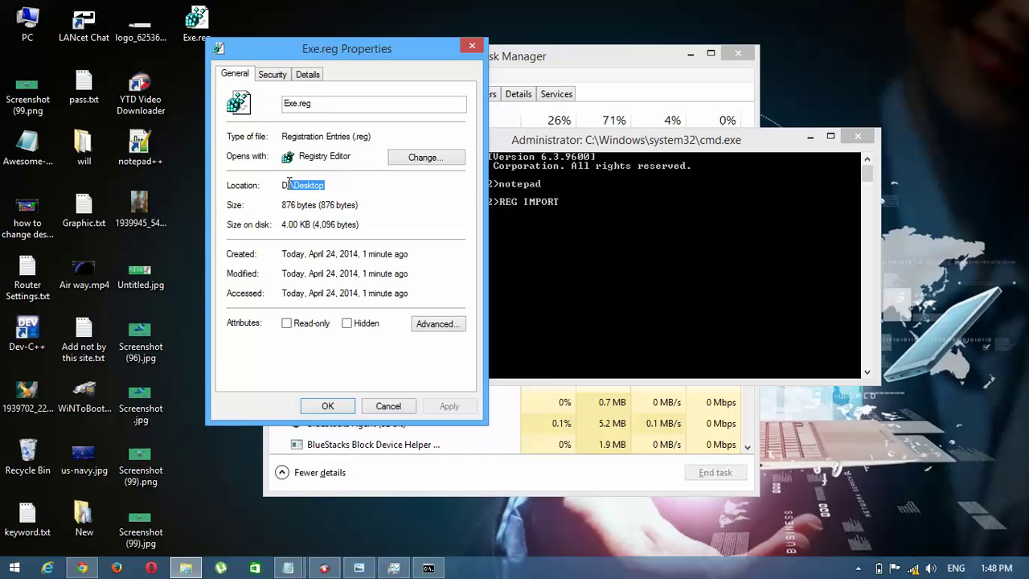
left_click(600, 197)
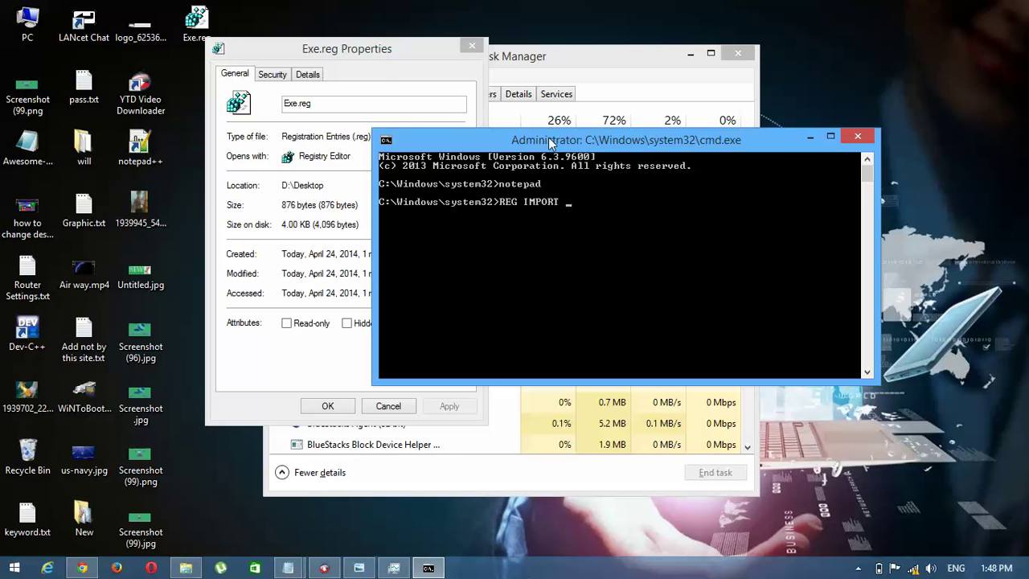
left_click_drag(556, 140, 666, 127)
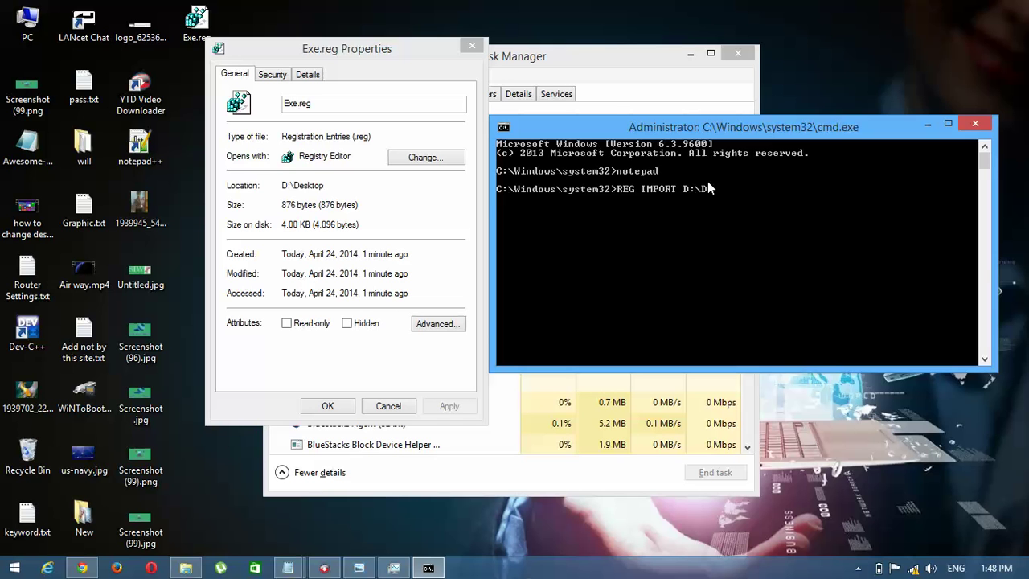
Step: Complete and run REG IMPORT D:\Desktop\Exe.reg, which reports the operation completed successfully
type("sktop\\Exe")
type(".reg")
key("Return")
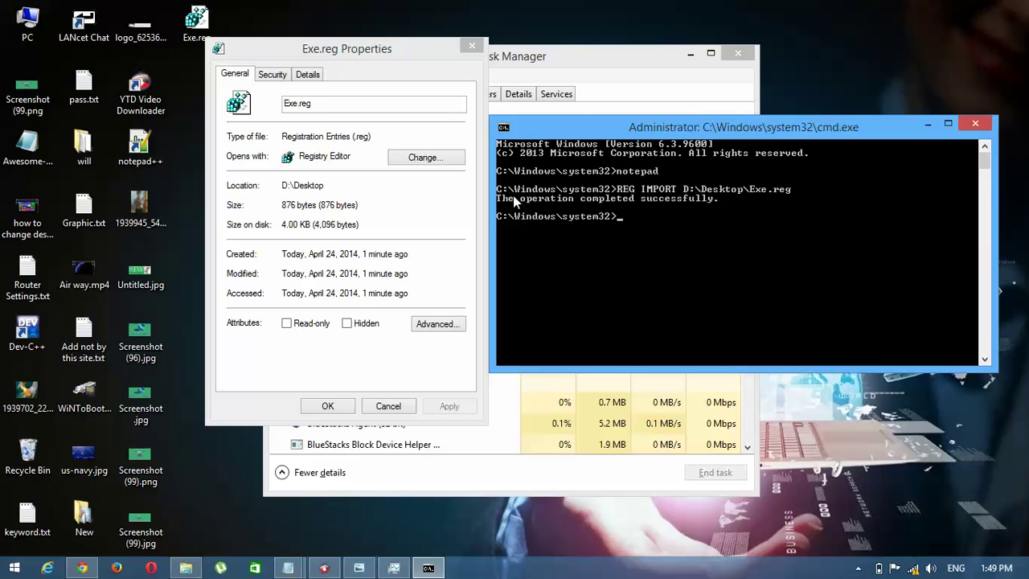